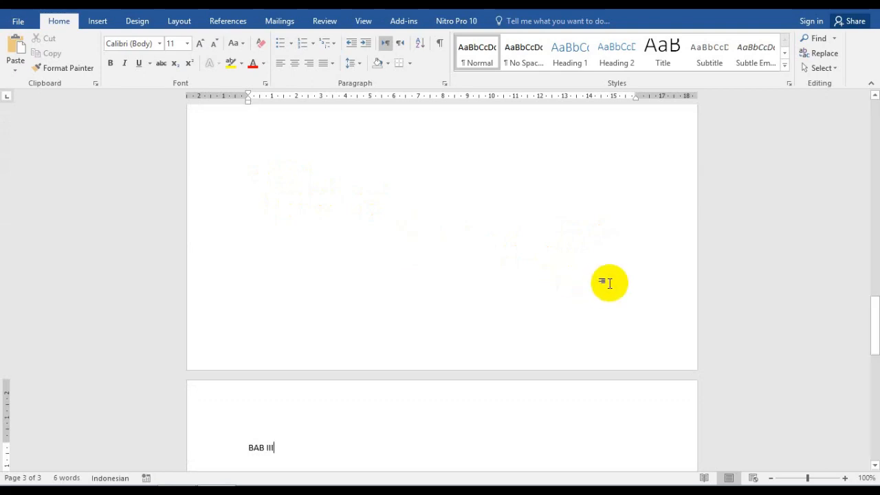
Step: Insert a page break before the BAB I heading to create a blank first page for the table of contents
{"action": "scroll", "coordinate": [609, 283], "scroll_direction": "up", "scroll_amount": 10}
{"action": "scroll", "coordinate": [613, 281], "scroll_direction": "up", "scroll_amount": 5}
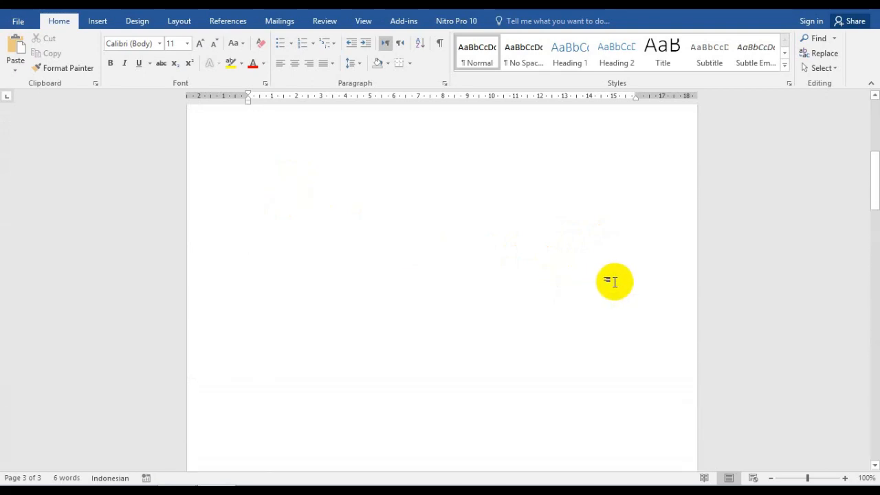
{"action": "scroll", "coordinate": [613, 281], "scroll_direction": "up", "scroll_amount": 2}
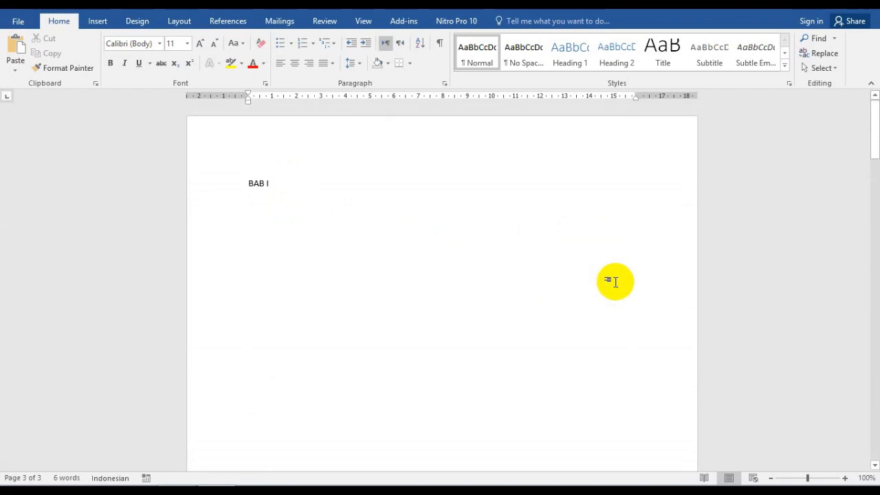
{"action": "left_click", "coordinate": [250, 184]}
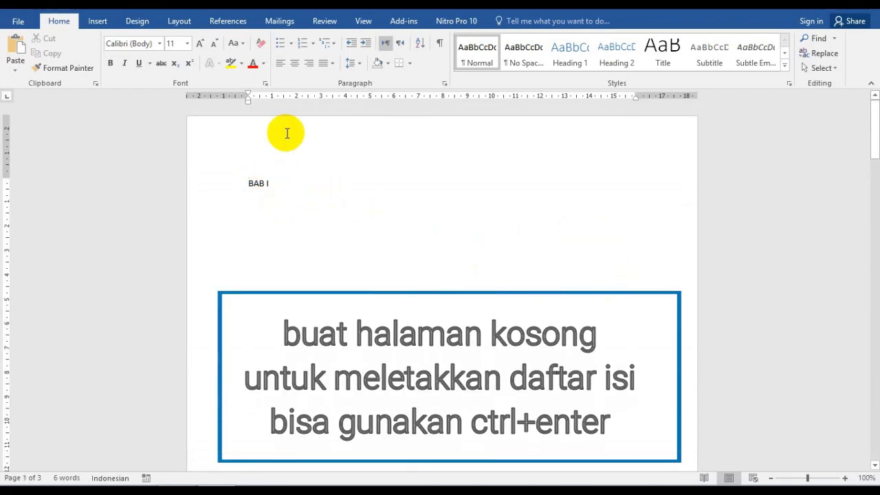
{"action": "key", "text": "ctrl+Return"}
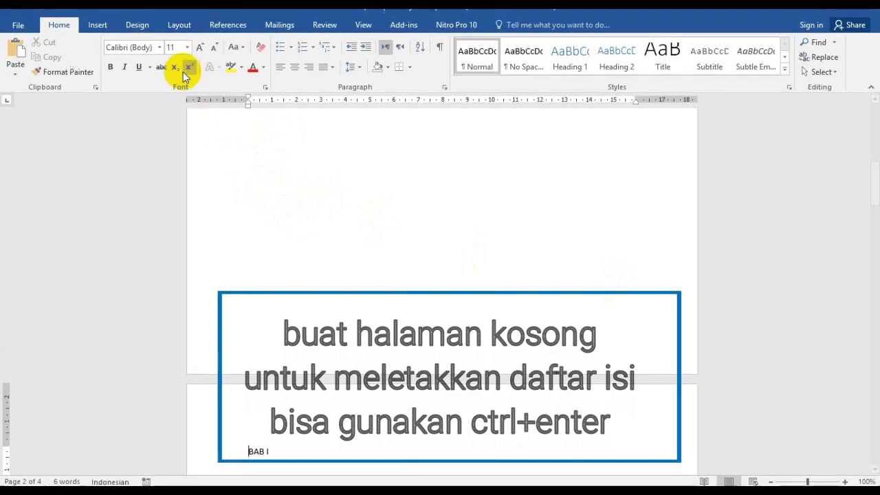
Step: Mark the BAB I heading as a Level 1 entry for the table of contents
{"action": "left_click", "coordinate": [223, 27]}
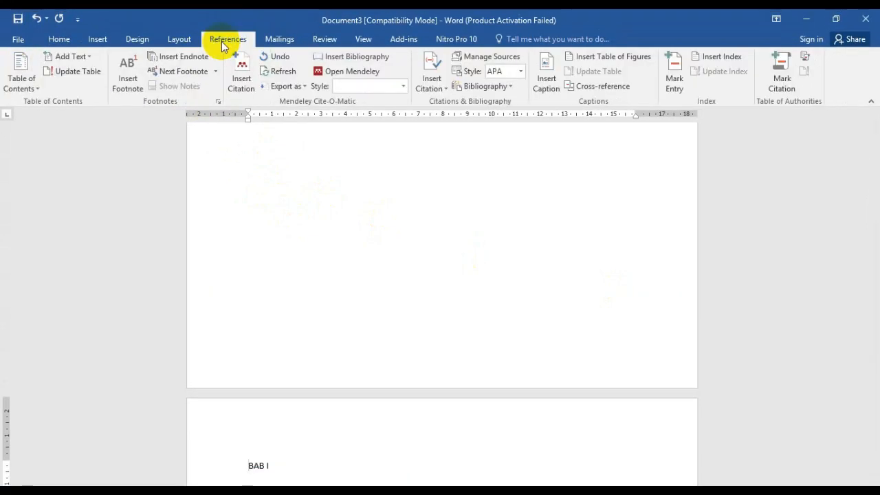
{"action": "left_click", "coordinate": [72, 55]}
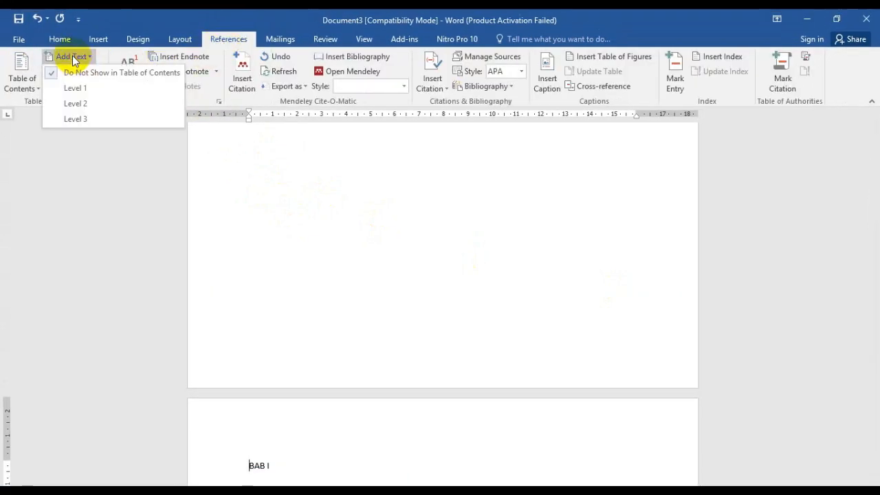
{"action": "left_click", "coordinate": [70, 88]}
Step: Mark the BAB II heading as a Level 1 entry for the table of contents
{"action": "scroll", "coordinate": [340, 244], "scroll_direction": "down", "scroll_amount": 3}
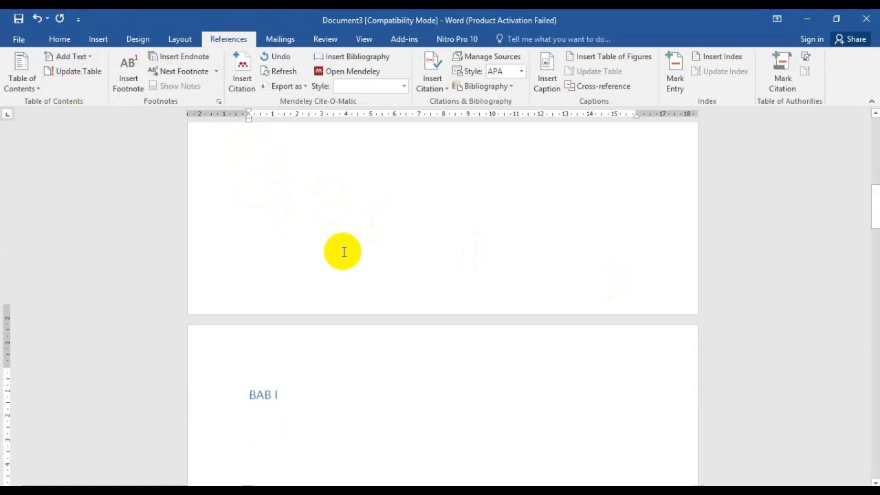
{"action": "scroll", "coordinate": [344, 252], "scroll_direction": "down", "scroll_amount": 10}
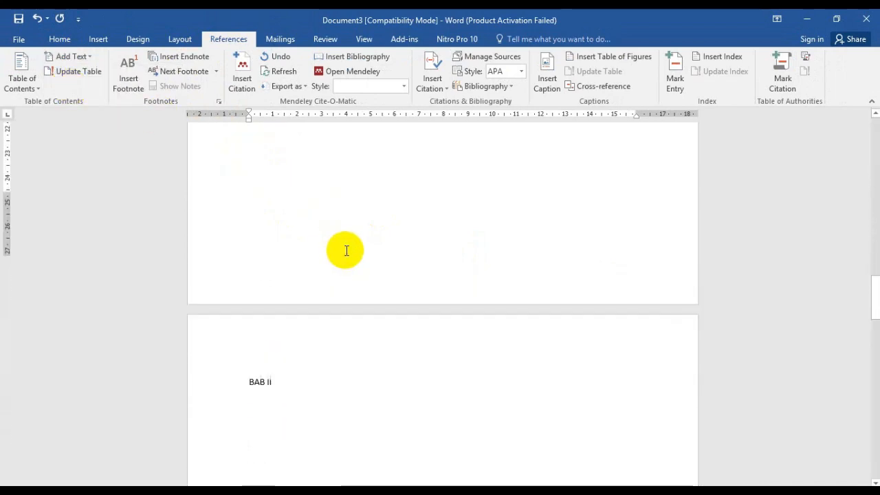
{"action": "left_click", "coordinate": [250, 332]}
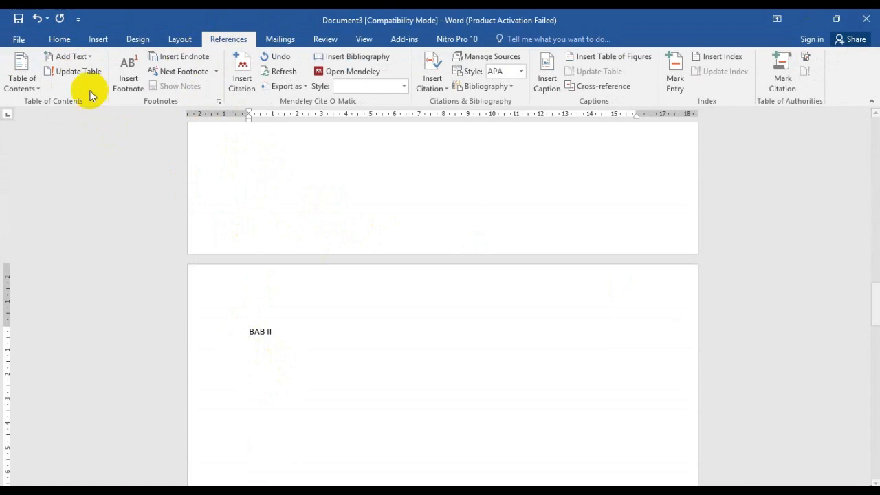
{"action": "left_click", "coordinate": [80, 57]}
{"action": "left_click", "coordinate": [79, 88]}
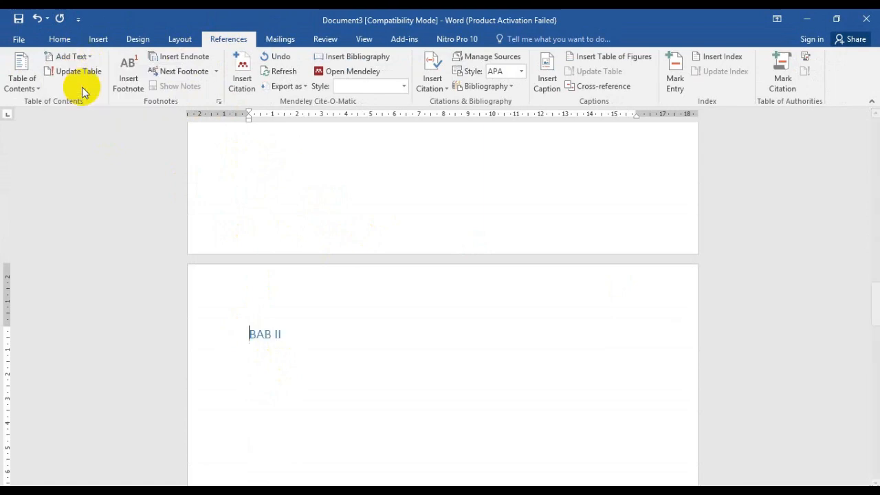
Step: Mark the BAB III heading as a Level 1 entry for the table of contents
{"action": "scroll", "coordinate": [309, 310], "scroll_direction": "down", "scroll_amount": 5}
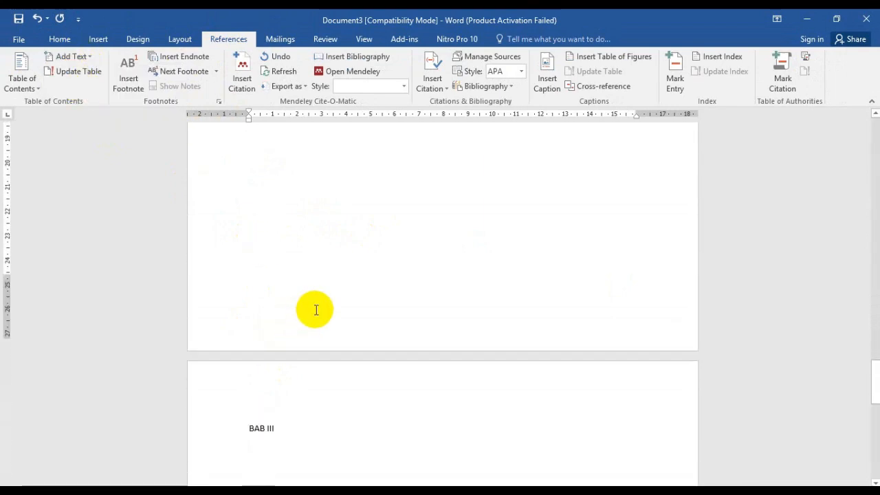
{"action": "left_click", "coordinate": [250, 351]}
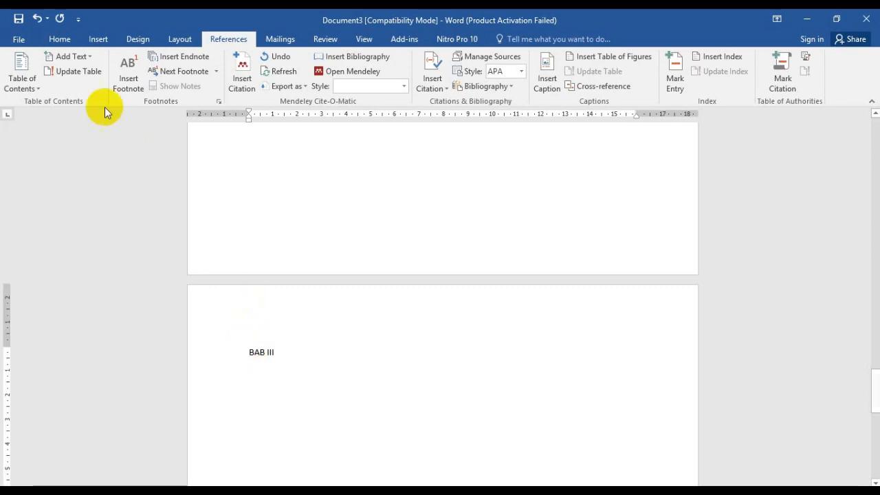
{"action": "left_click", "coordinate": [72, 57]}
{"action": "left_click", "coordinate": [69, 88]}
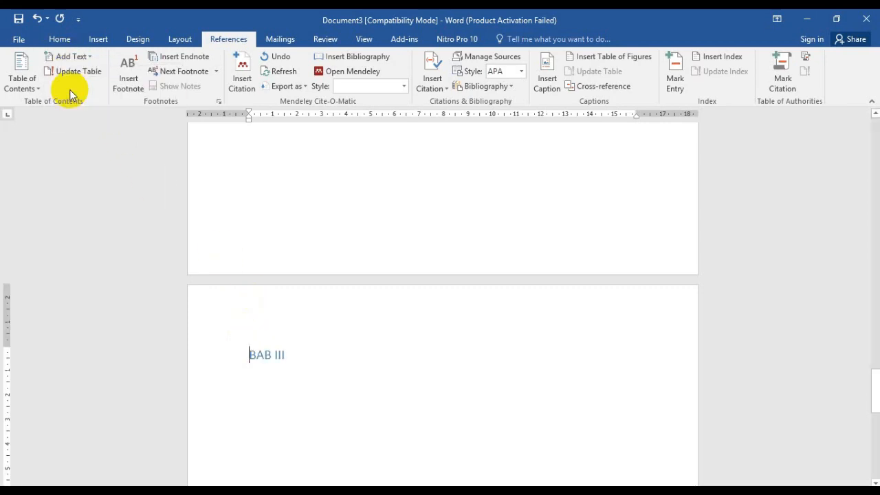
Step: Insert a built-in automatic table of contents with a Contents title on the blank first page
{"action": "left_click_drag", "start_coordinate": [868, 373], "coordinate": [867, 110]}
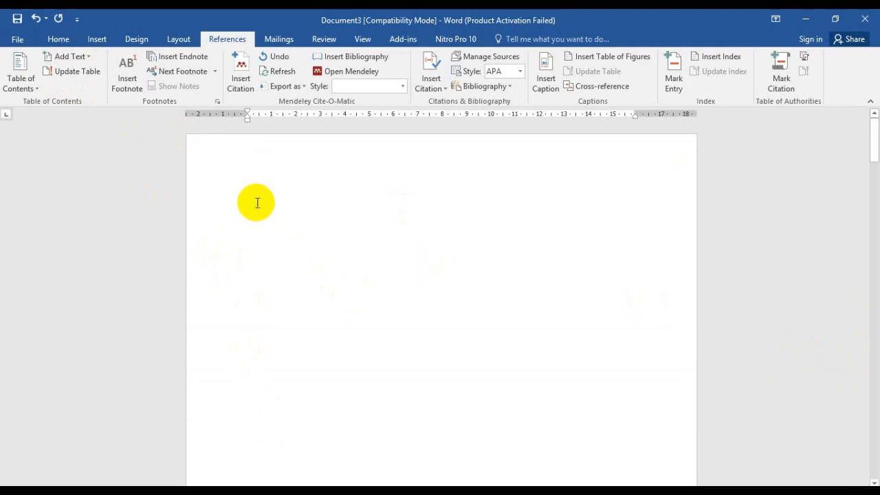
{"action": "left_click", "coordinate": [20, 81]}
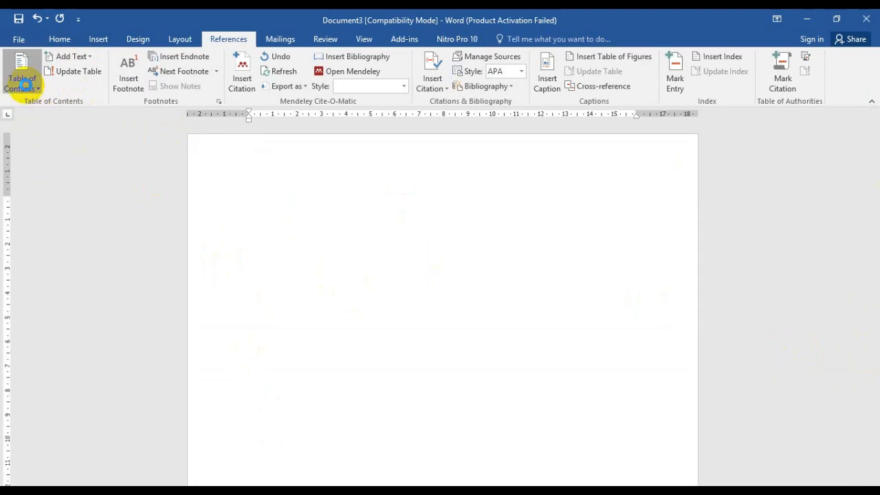
{"action": "left_click", "coordinate": [28, 163]}
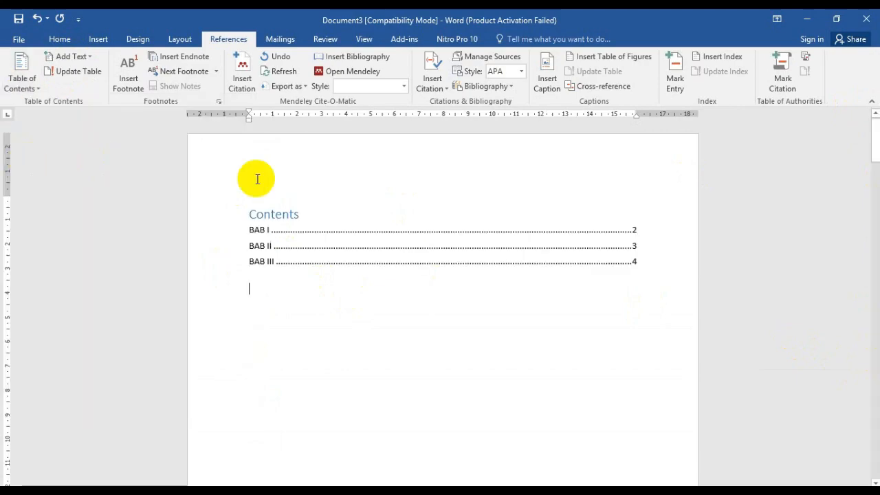
Step: Replace the table of contents title with "DAFTAR ISI"
{"action": "left_click", "coordinate": [299, 215]}
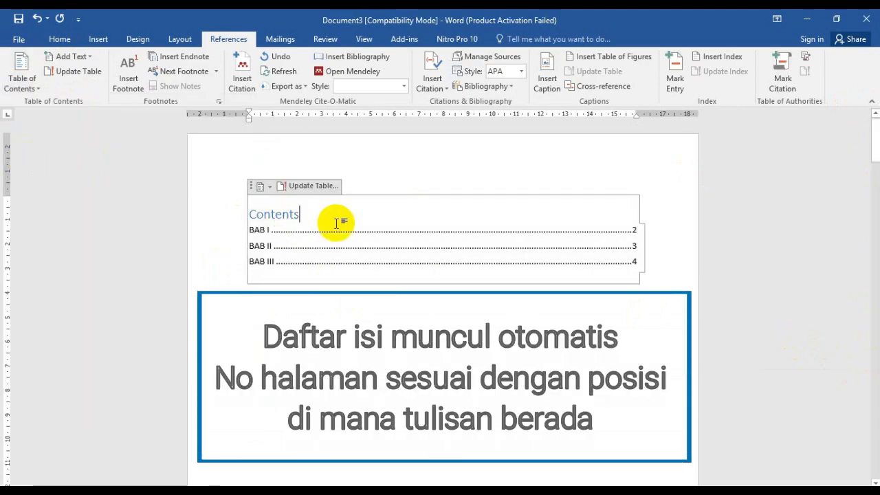
{"action": "key", "text": "BackSpace"}
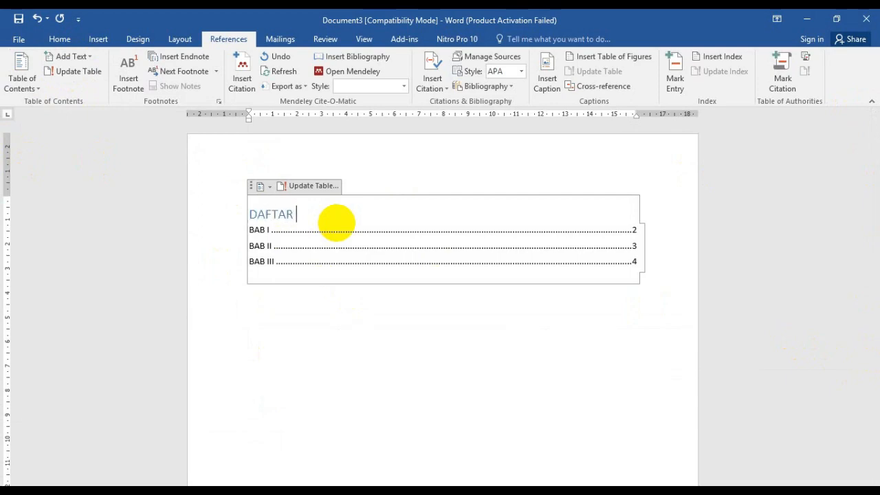
{"action": "type", "text": "DAFTAR ISI"}
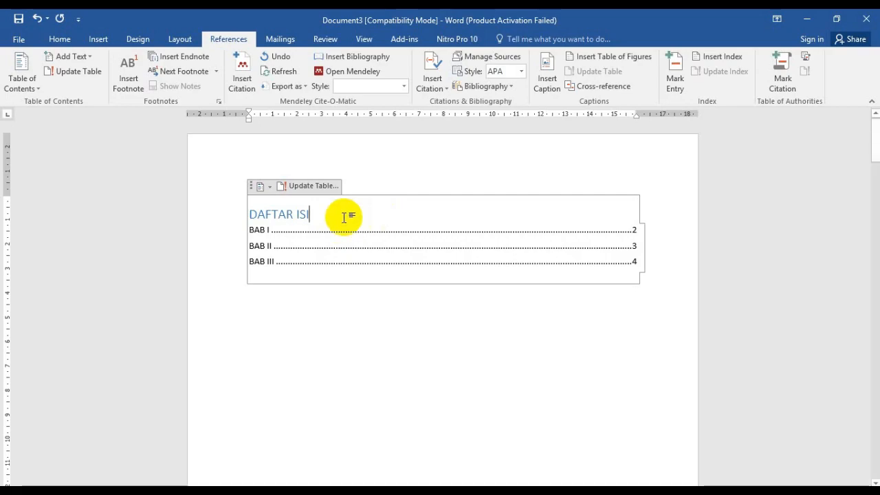
Step: Center the DAFTAR ISI title, make it bold and set its font colour to Automatic
{"action": "left_click", "coordinate": [75, 43]}
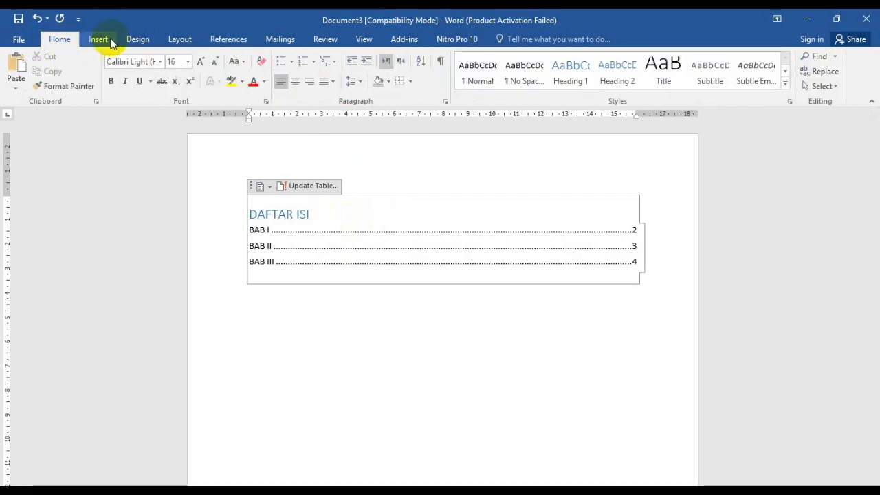
{"action": "left_click", "coordinate": [296, 81]}
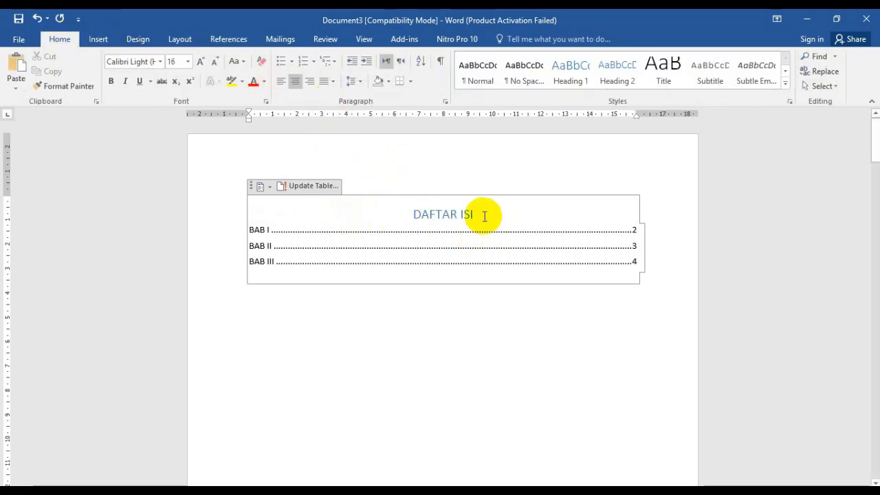
{"action": "left_click_drag", "start_coordinate": [481, 214], "coordinate": [412, 214]}
{"action": "left_click", "coordinate": [109, 84]}
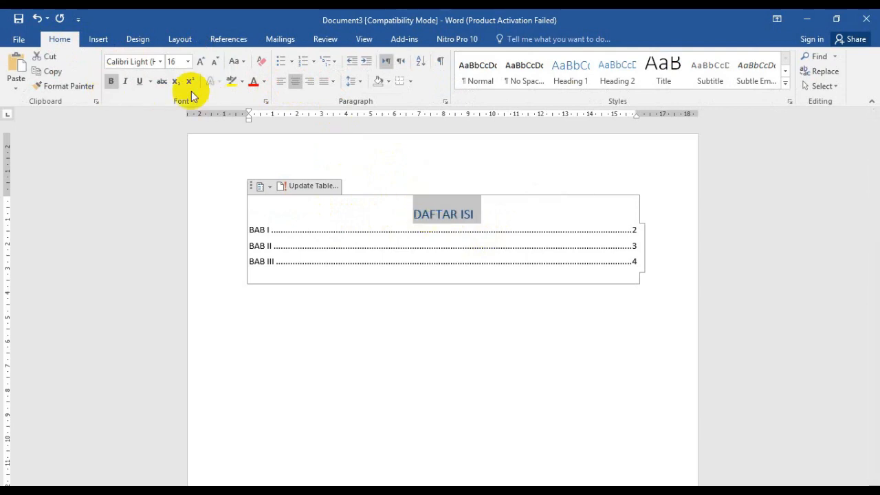
{"action": "left_click", "coordinate": [264, 83]}
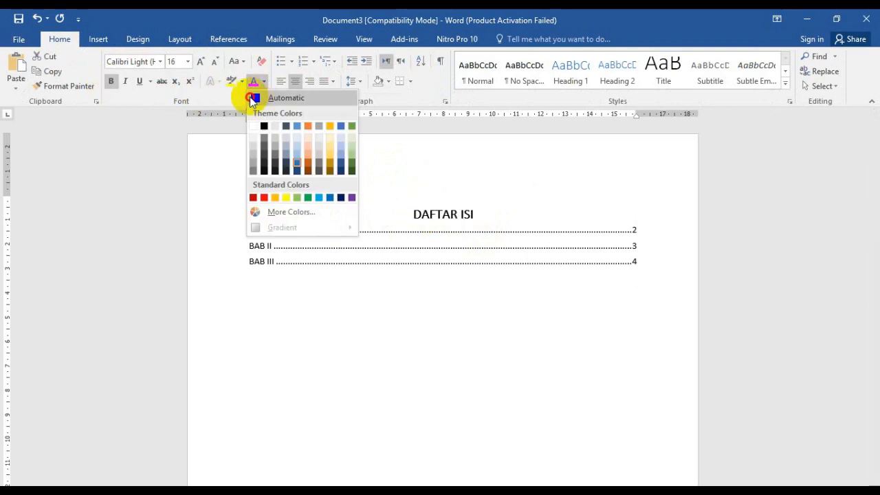
{"action": "left_click", "coordinate": [253, 95]}
{"action": "left_click", "coordinate": [434, 324]}
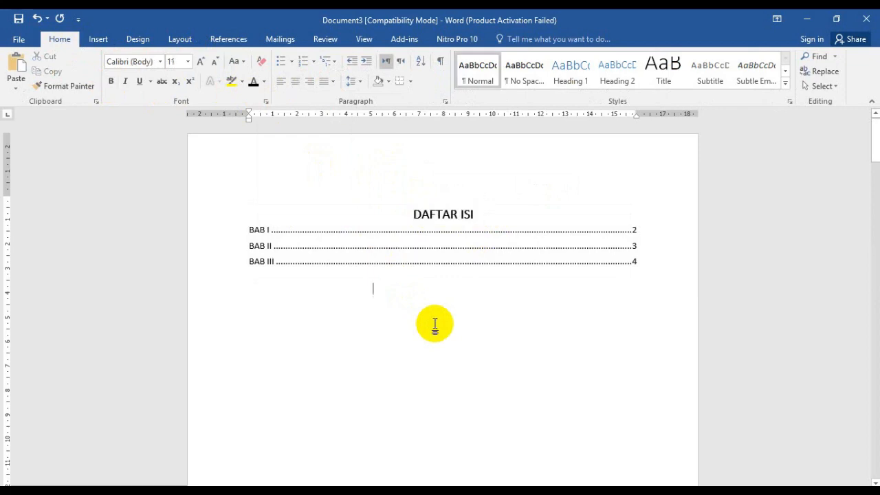
Step: Add page numbers at the bottom of the pages in the right-aligned Plain Number 3 style and leave footer editing
{"action": "scroll", "coordinate": [392, 351], "scroll_direction": "down", "scroll_amount": 2}
{"action": "scroll", "coordinate": [392, 352], "scroll_direction": "down", "scroll_amount": 15}
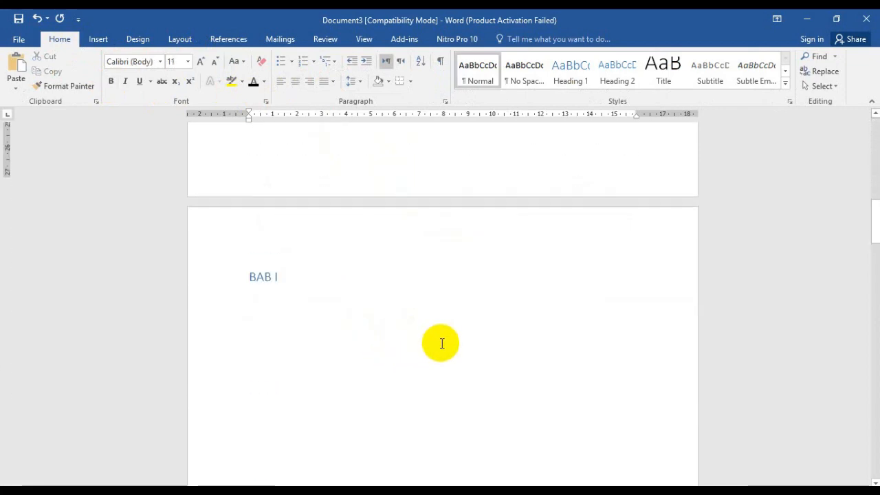
{"action": "left_click", "coordinate": [99, 39]}
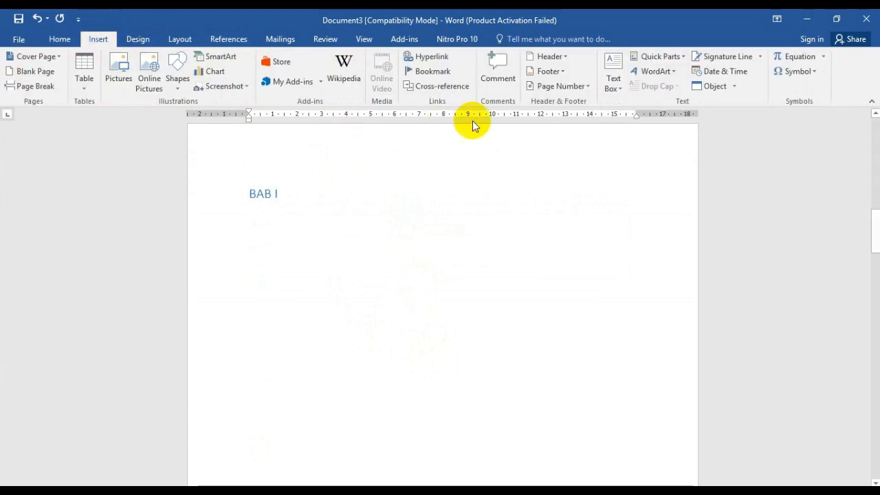
{"action": "left_click", "coordinate": [590, 86]}
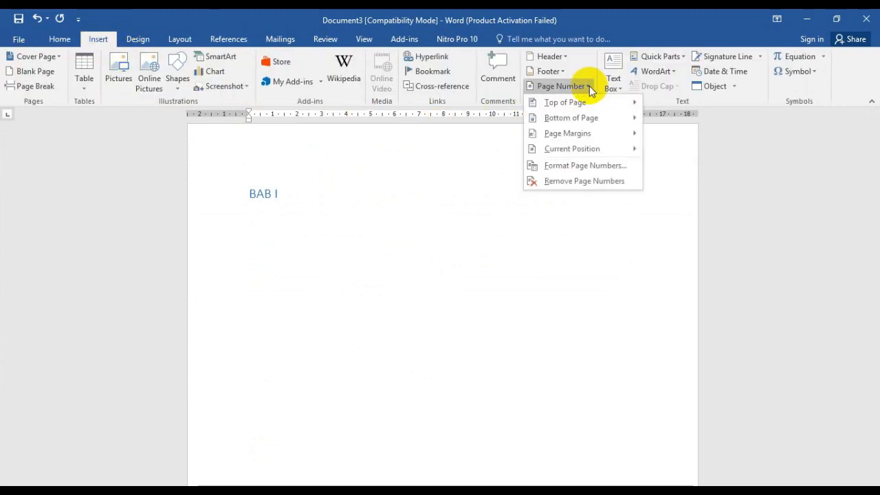
{"action": "mouse_move", "coordinate": [595, 122]}
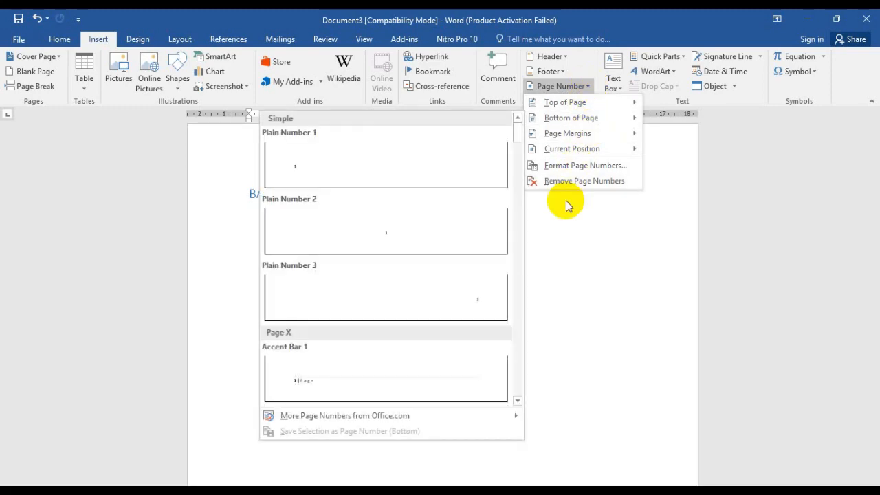
{"action": "left_click", "coordinate": [483, 299]}
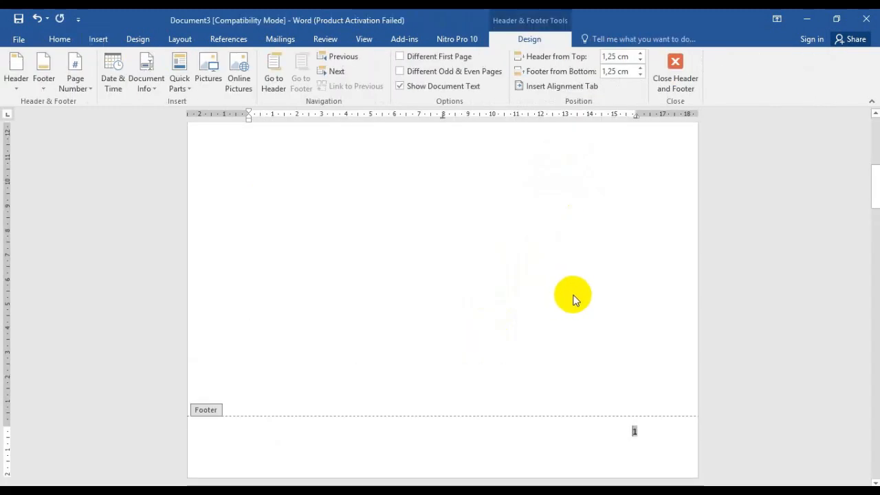
{"action": "double_click", "coordinate": [575, 300]}
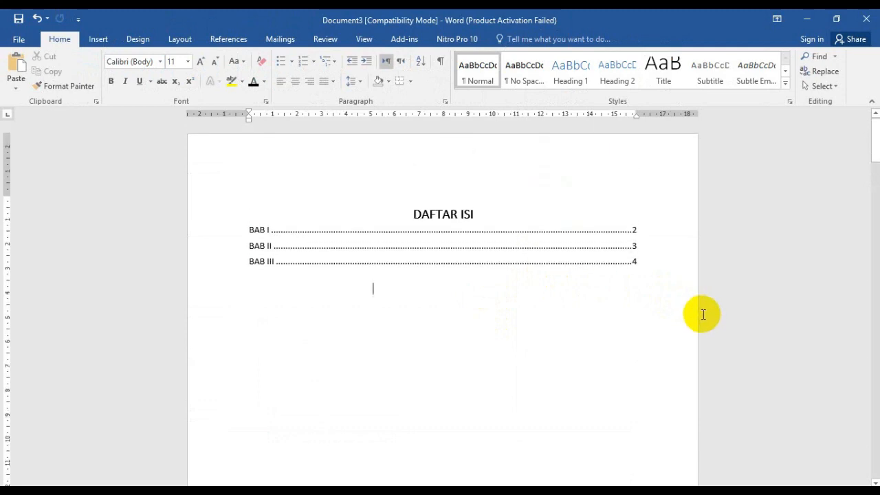
Step: Examine the footer page numbers on the BAB I to BAB III pages, opening and closing footer editing on the way
{"action": "scroll", "coordinate": [703, 314], "scroll_direction": "down", "scroll_amount": 15}
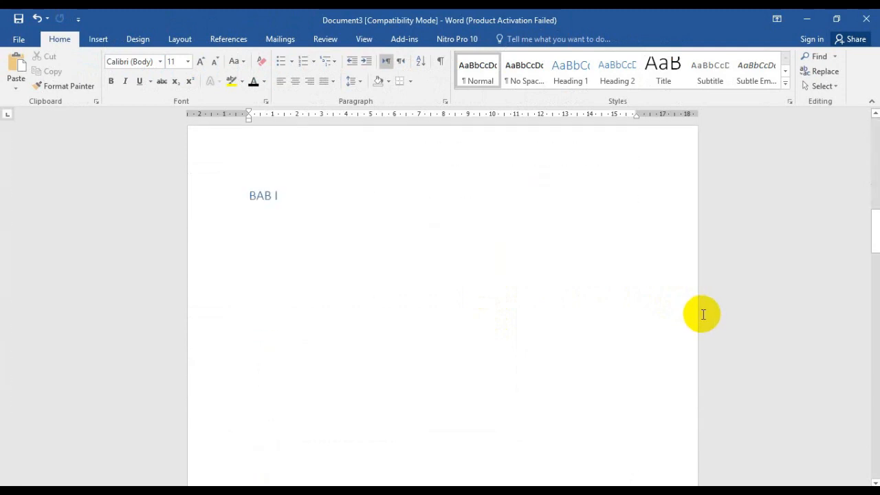
{"action": "scroll", "coordinate": [703, 314], "scroll_direction": "down", "scroll_amount": 14}
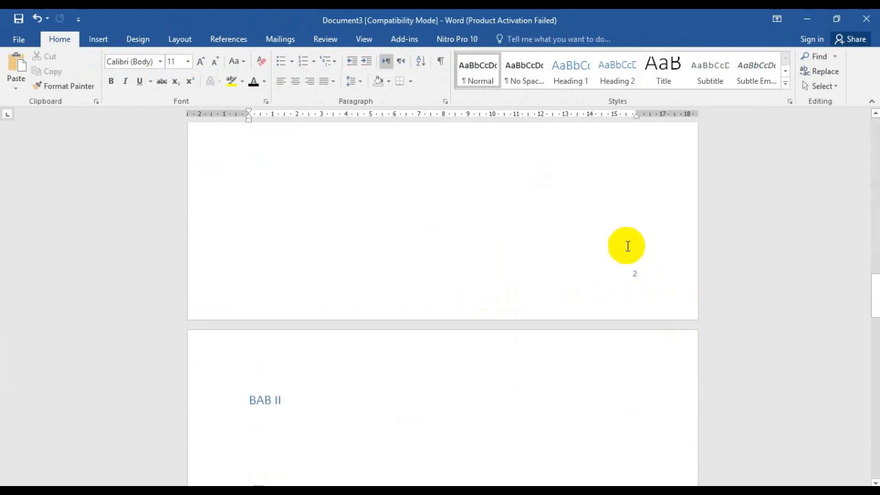
{"action": "double_click", "coordinate": [610, 298]}
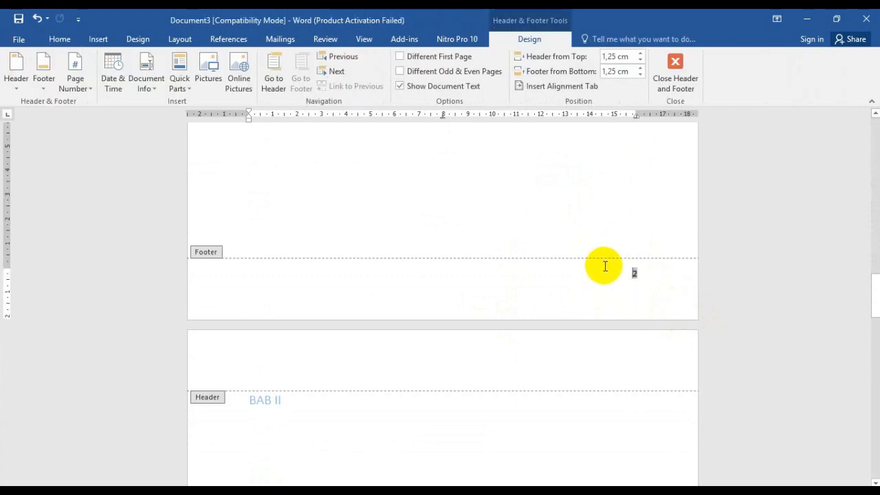
{"action": "scroll", "coordinate": [669, 348], "scroll_direction": "down", "scroll_amount": 15}
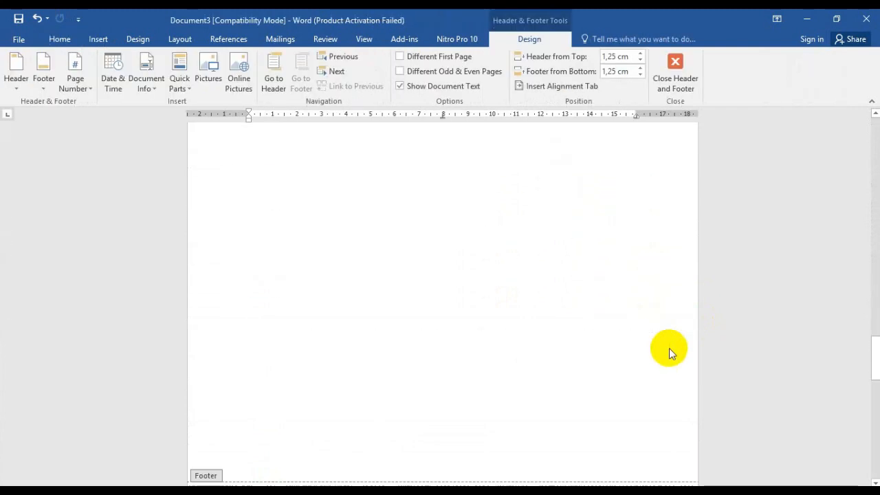
{"action": "scroll", "coordinate": [669, 348], "scroll_direction": "down", "scroll_amount": 10}
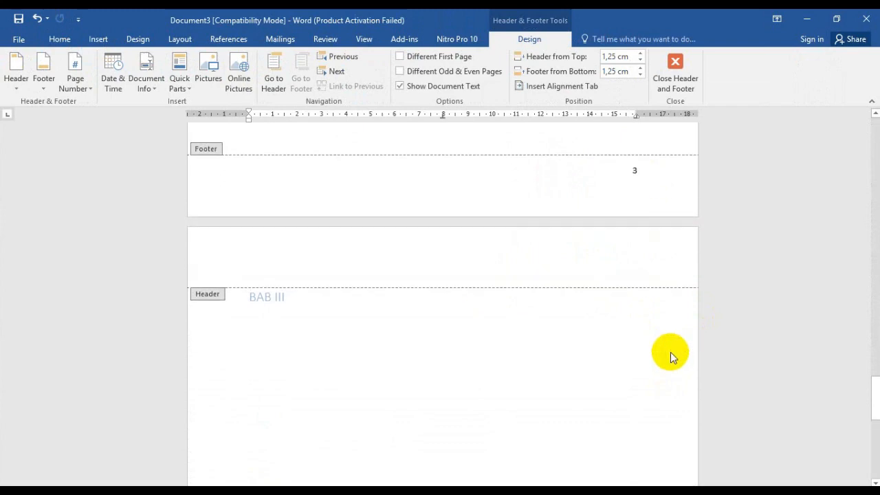
{"action": "scroll", "coordinate": [670, 352], "scroll_direction": "down", "scroll_amount": 12}
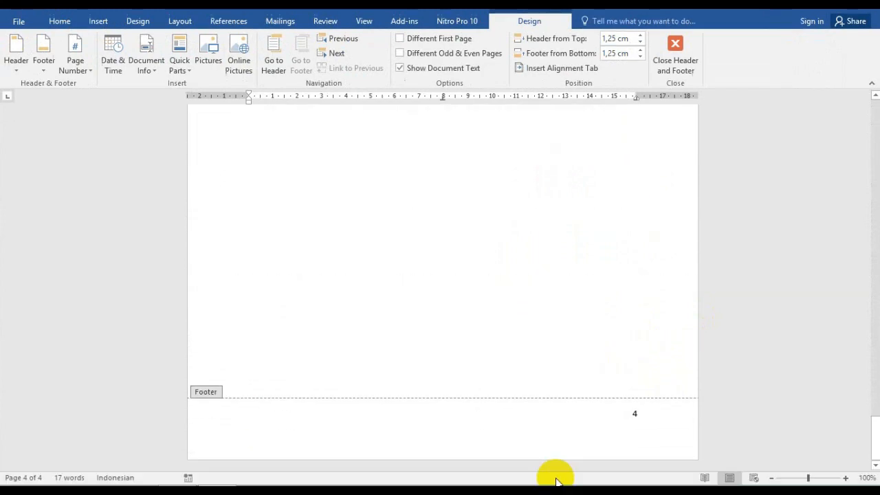
{"action": "scroll", "coordinate": [762, 329], "scroll_direction": "up", "scroll_amount": 10}
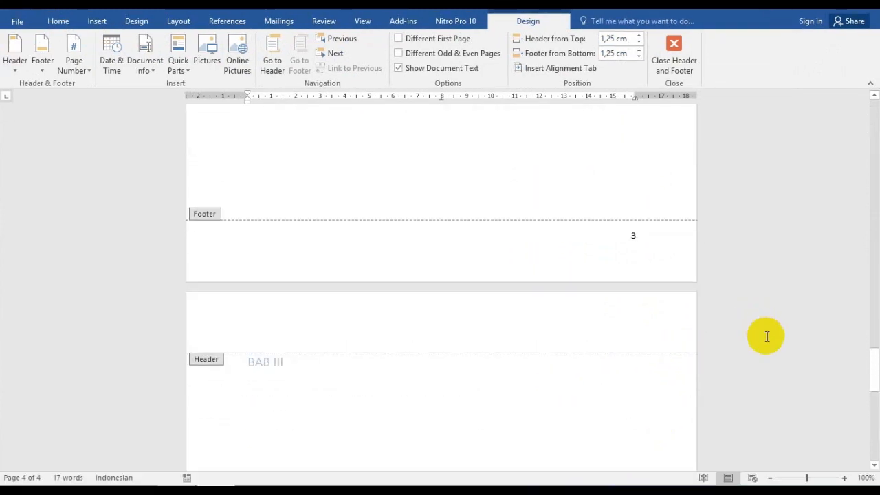
{"action": "scroll", "coordinate": [766, 336], "scroll_direction": "up", "scroll_amount": 15}
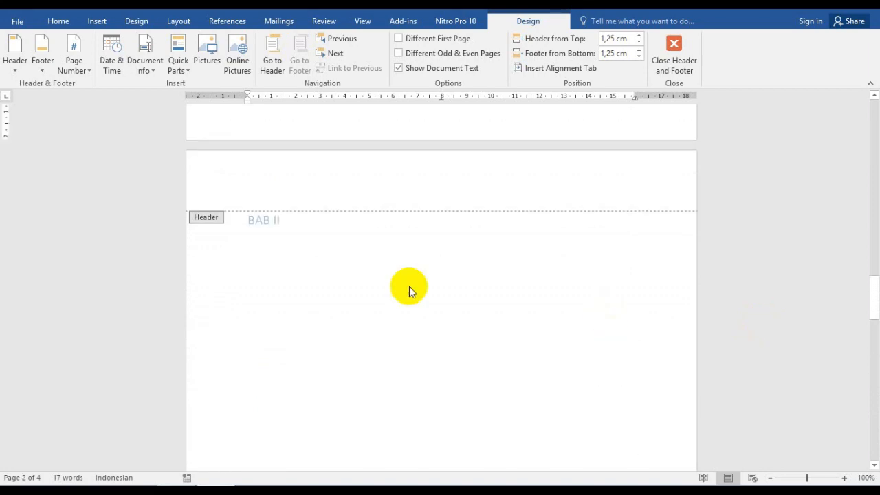
{"action": "scroll", "coordinate": [642, 368], "scroll_direction": "down", "scroll_amount": 3}
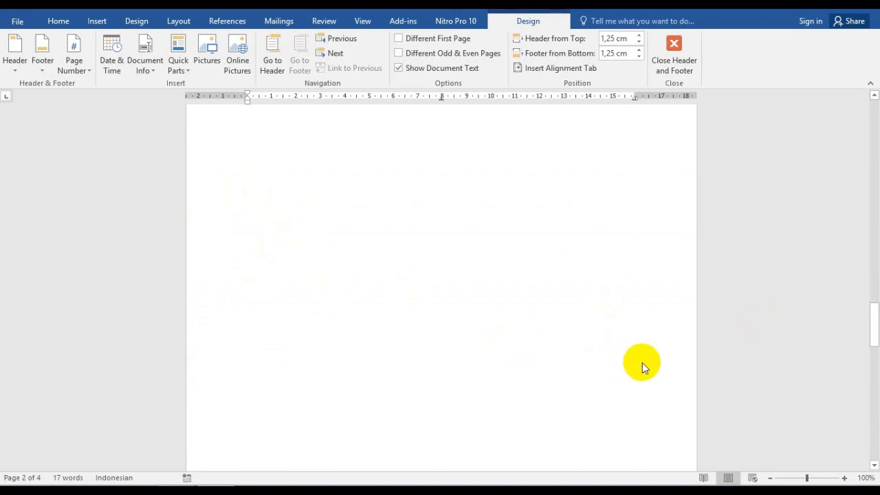
{"action": "scroll", "coordinate": [642, 365], "scroll_direction": "down", "scroll_amount": 6}
{"action": "scroll", "coordinate": [619, 276], "scroll_direction": "up", "scroll_amount": 1}
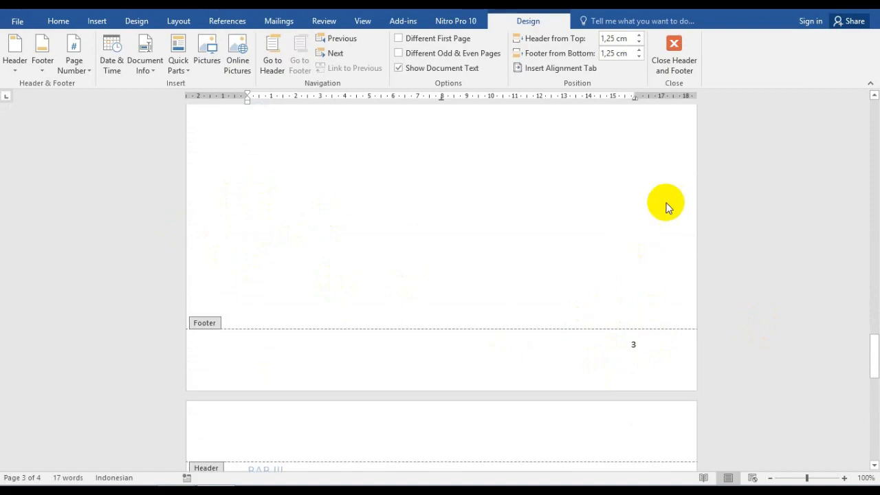
{"action": "scroll", "coordinate": [666, 207], "scroll_direction": "up", "scroll_amount": 2}
{"action": "left_click", "coordinate": [671, 58]}
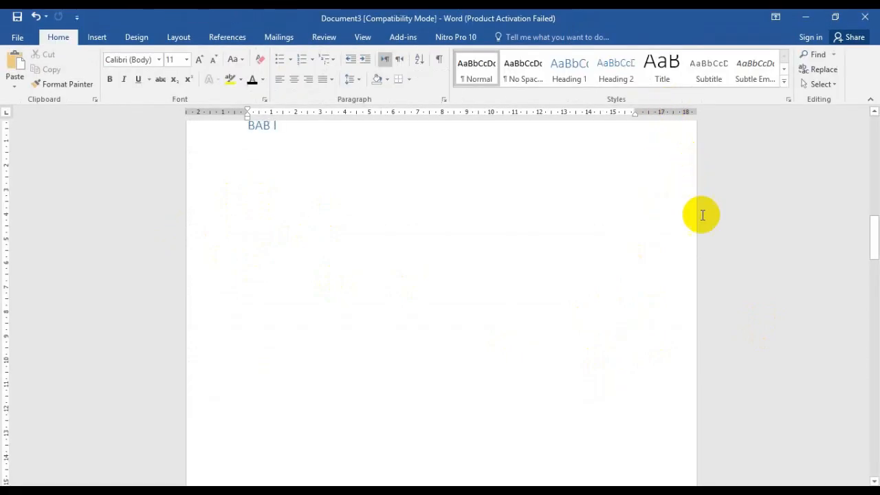
{"action": "scroll", "coordinate": [756, 288], "scroll_direction": "up", "scroll_amount": 4}
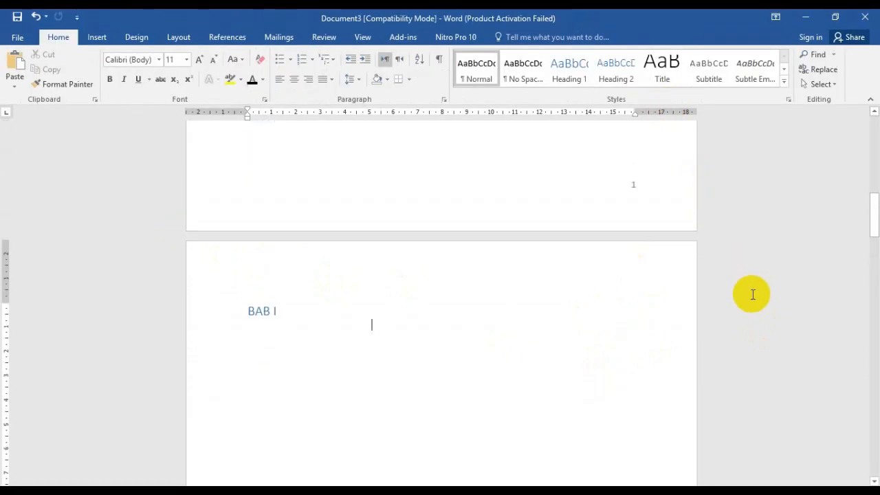
{"action": "scroll", "coordinate": [683, 378], "scroll_direction": "up", "scroll_amount": 6}
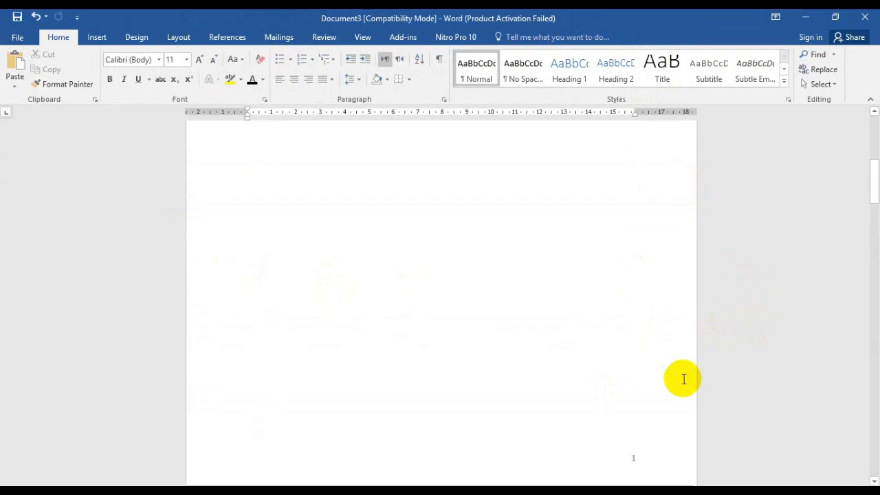
{"action": "scroll", "coordinate": [684, 379], "scroll_direction": "up", "scroll_amount": 2}
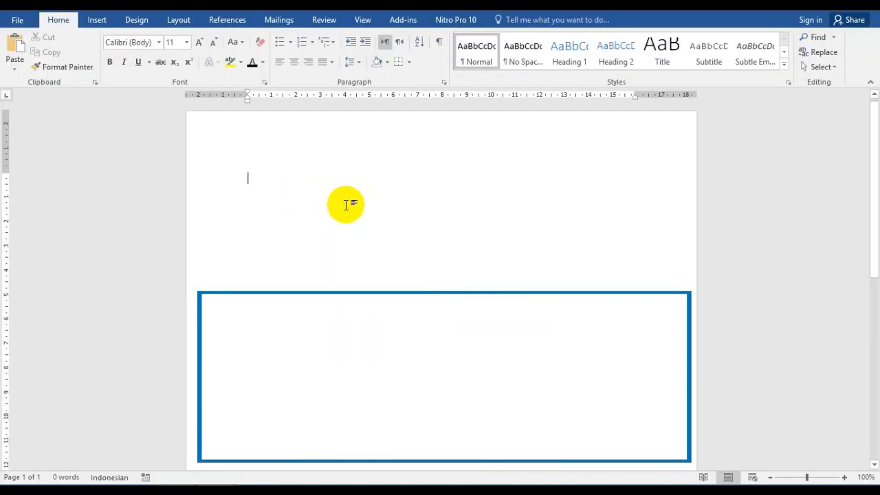
Step: In a blank document, write the centred title DAFTAR ISI with the left-aligned lines BAB I, BAB II and BAB II below it
{"action": "type", "text": "DAFT"}
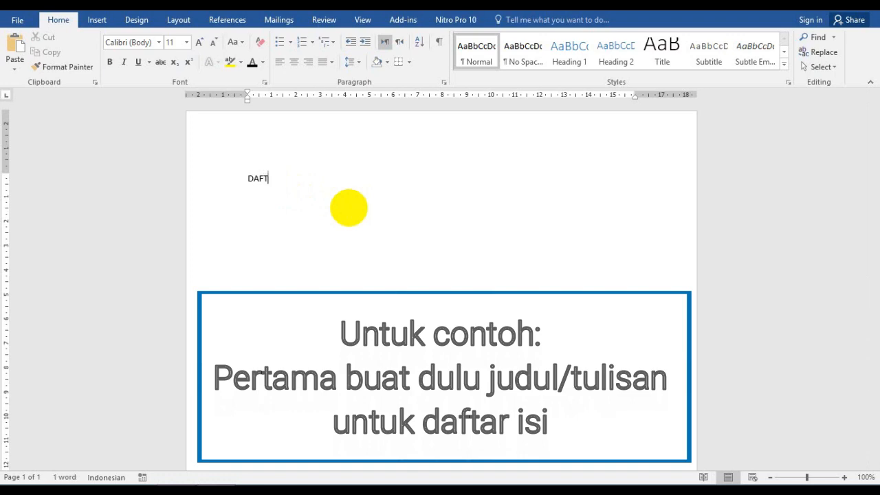
{"action": "type", "text": "AR ISI"}
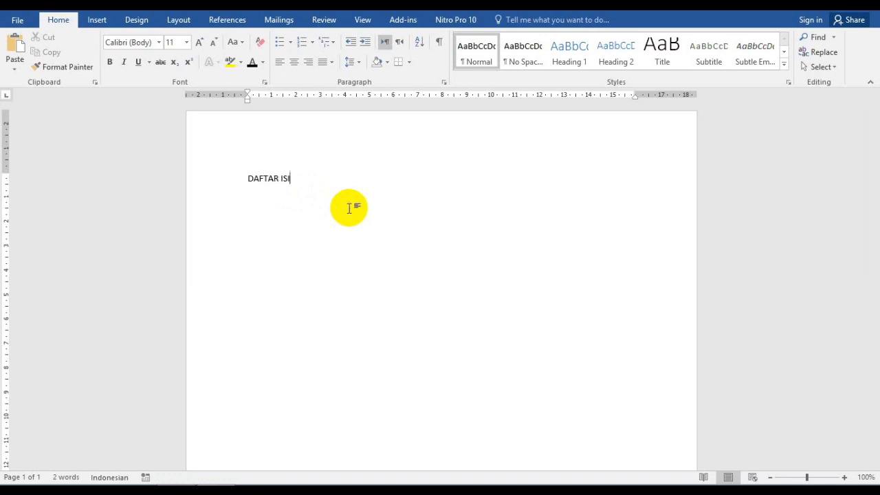
{"action": "key", "text": "ctrl+e"}
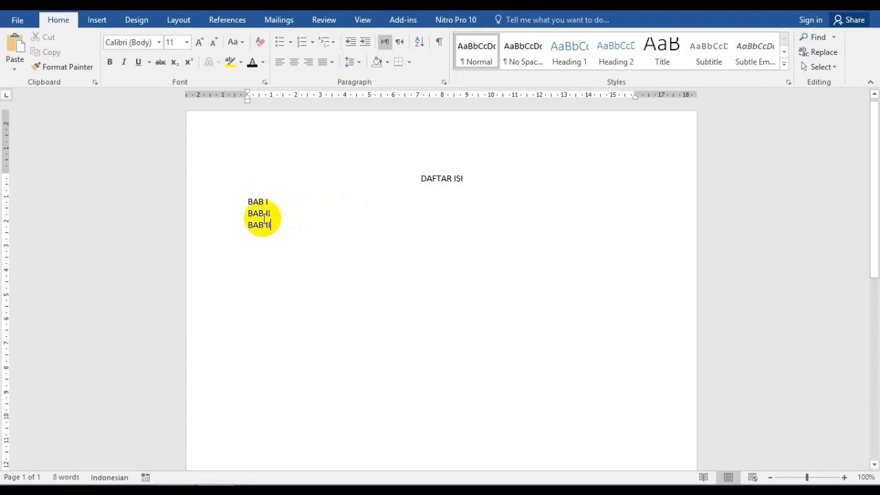
Step: Set a right-aligned tab stop at 14 cm with dotted leader 2 for the three BAB lines
{"action": "left_click_drag", "start_coordinate": [249, 204], "coordinate": [279, 226]}
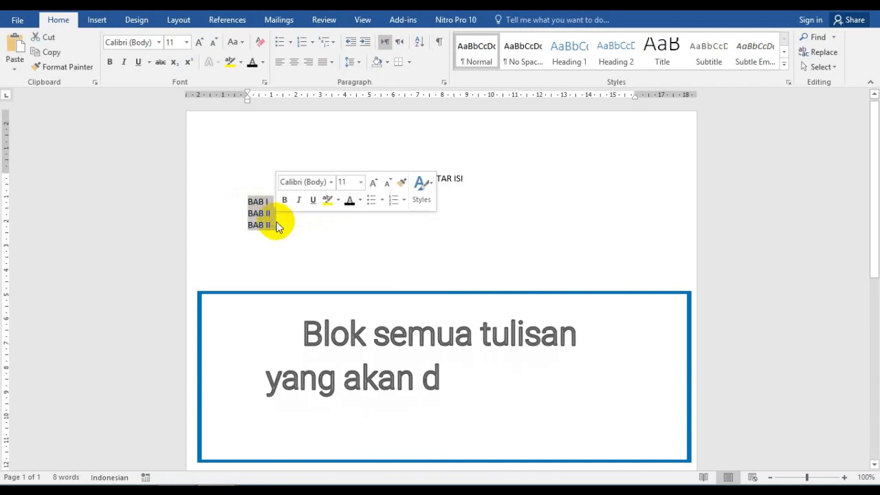
{"action": "left_click", "coordinate": [443, 90]}
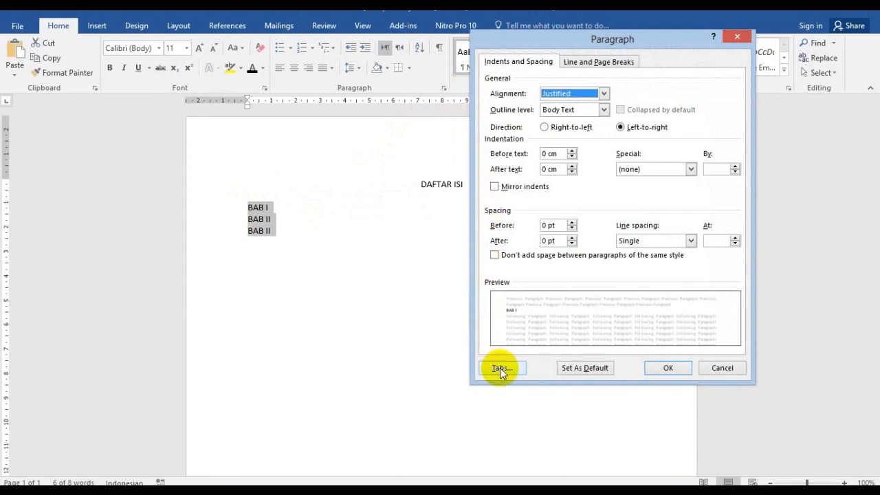
{"action": "left_click", "coordinate": [501, 369]}
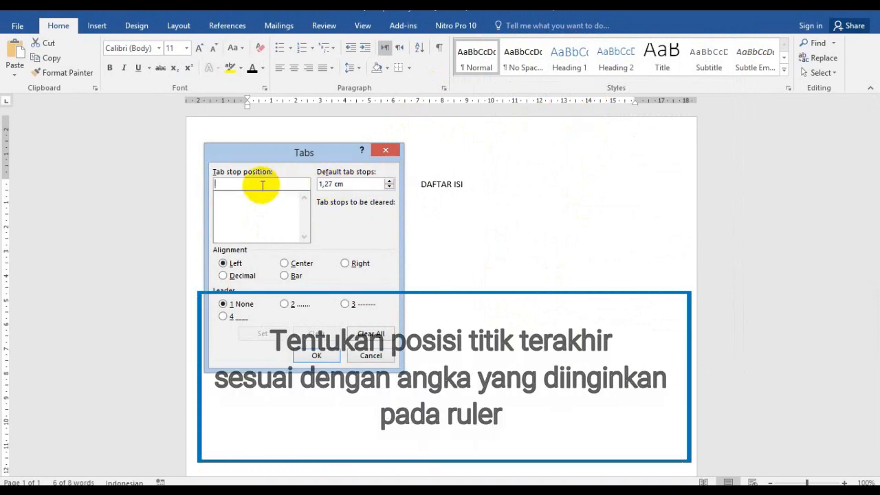
{"action": "type", "text": "14."}
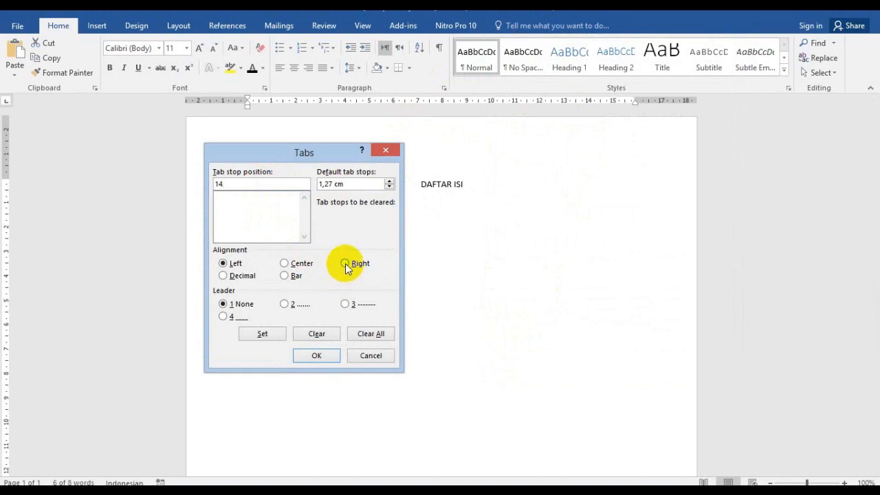
{"action": "left_click", "coordinate": [346, 263]}
{"action": "left_click", "coordinate": [284, 303]}
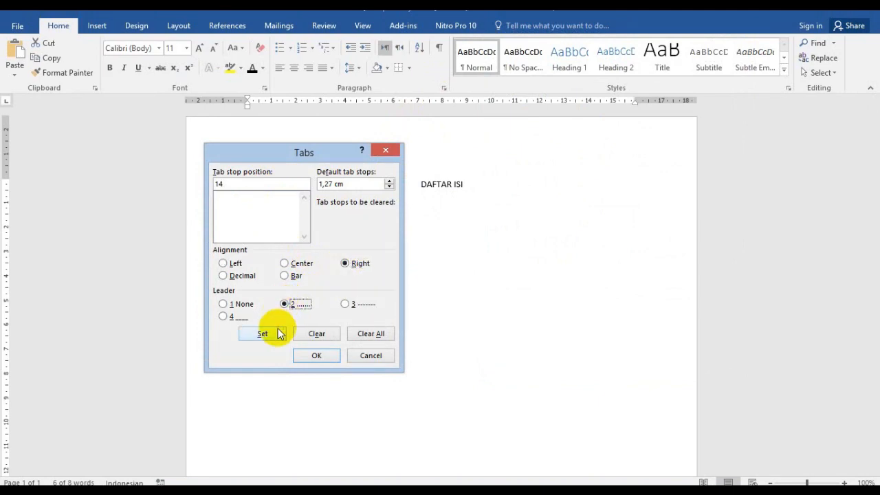
{"action": "left_click", "coordinate": [275, 335]}
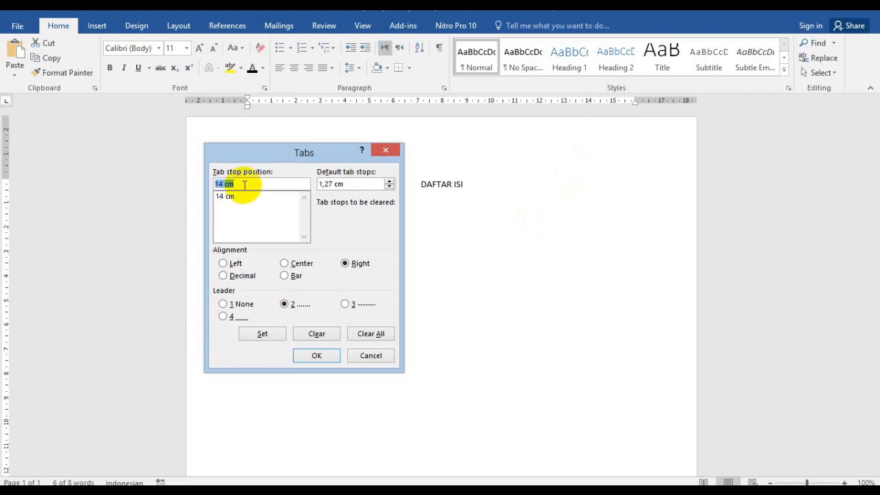
Step: Add a left-aligned tab stop at 15 cm without a leader and apply the tab settings to the BAB lines
{"action": "type", "text": "1"}
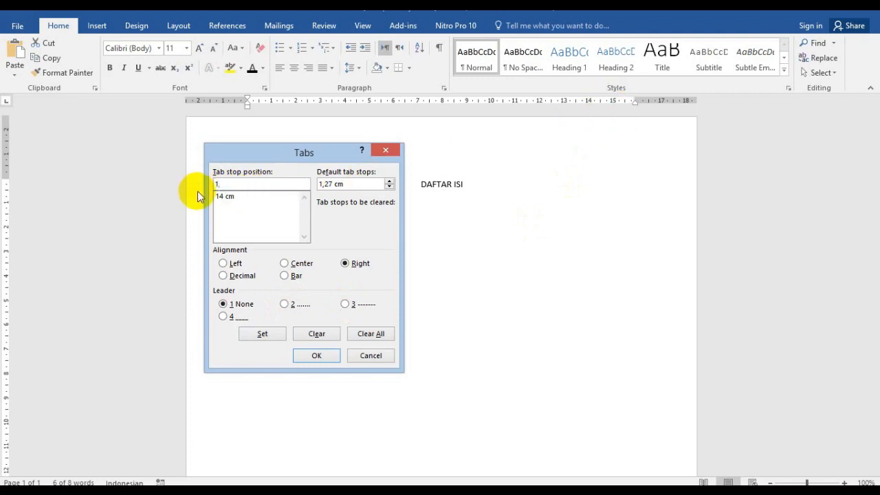
{"action": "type", "text": "5,"}
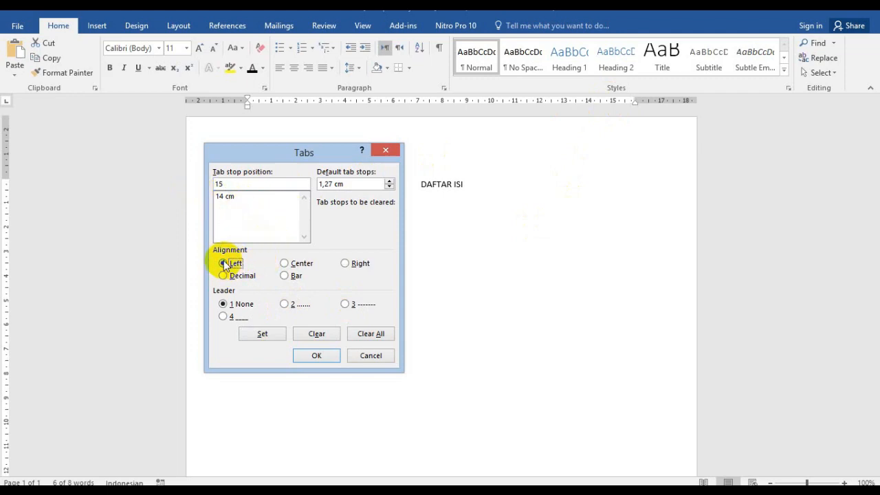
{"action": "left_click", "coordinate": [263, 335]}
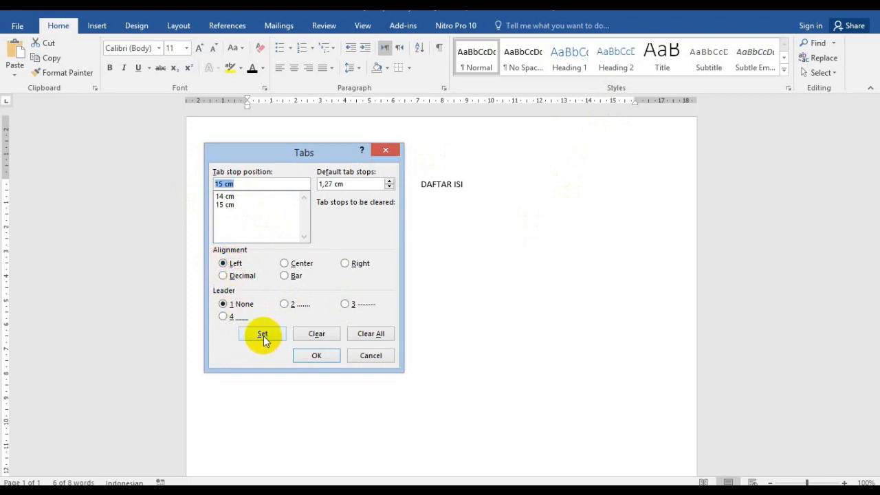
{"action": "left_click", "coordinate": [304, 356]}
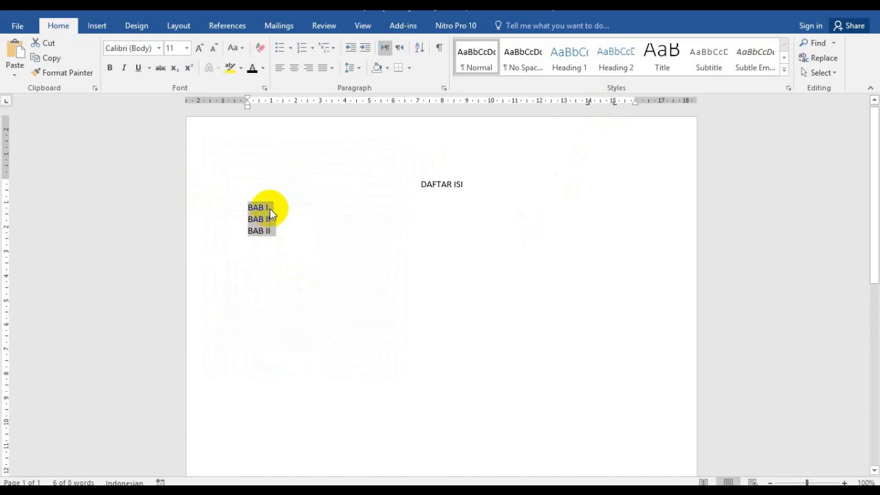
Step: Correct the third line to BAB III, and extend the BAB I line with a dotted leader and page number 1
{"action": "left_click", "coordinate": [292, 215]}
{"action": "left_click", "coordinate": [303, 234]}
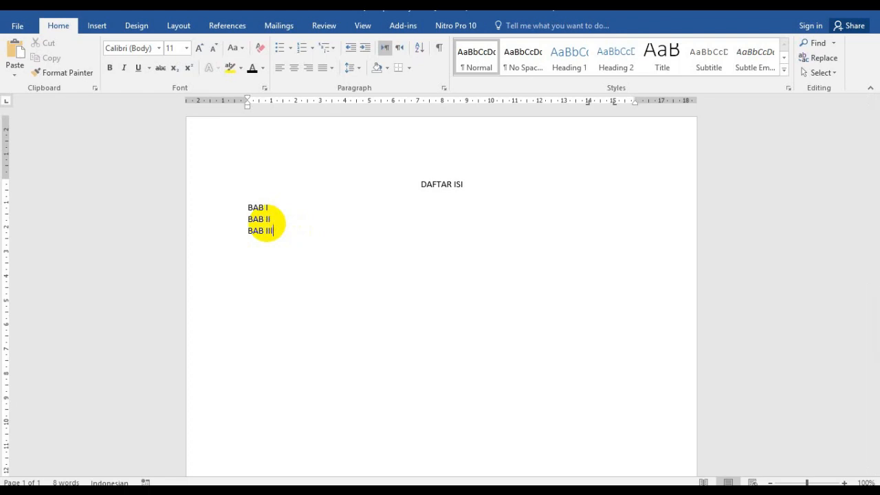
{"action": "left_click", "coordinate": [274, 213]}
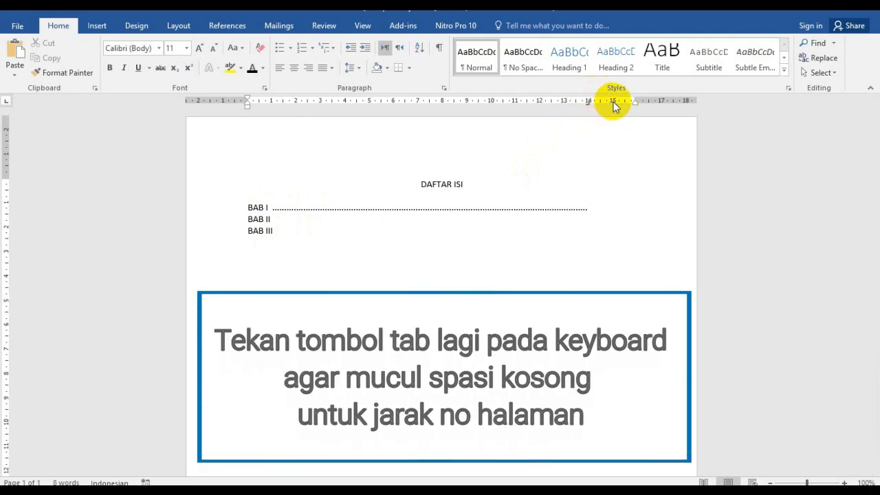
{"action": "type", "text": "1"}
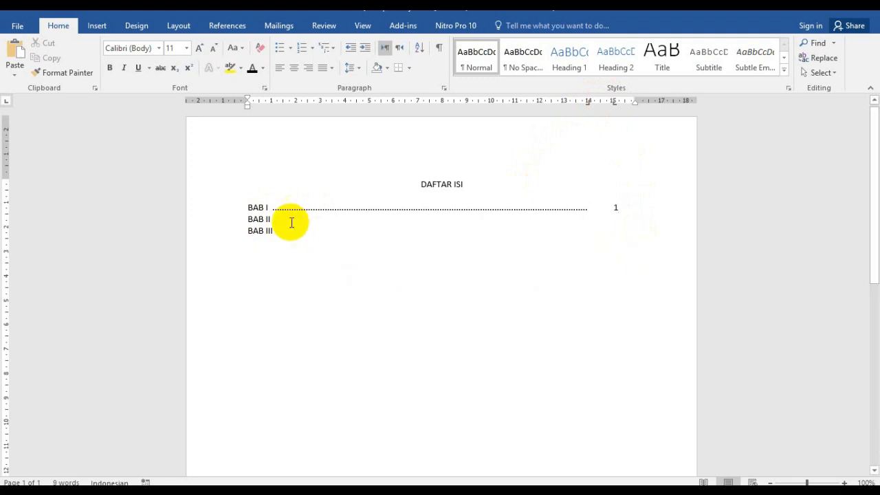
Step: Add dotted leaders and page numbers to the remaining lines, 10 for BAB II and 45 for BAB III
{"action": "left_click", "coordinate": [289, 221]}
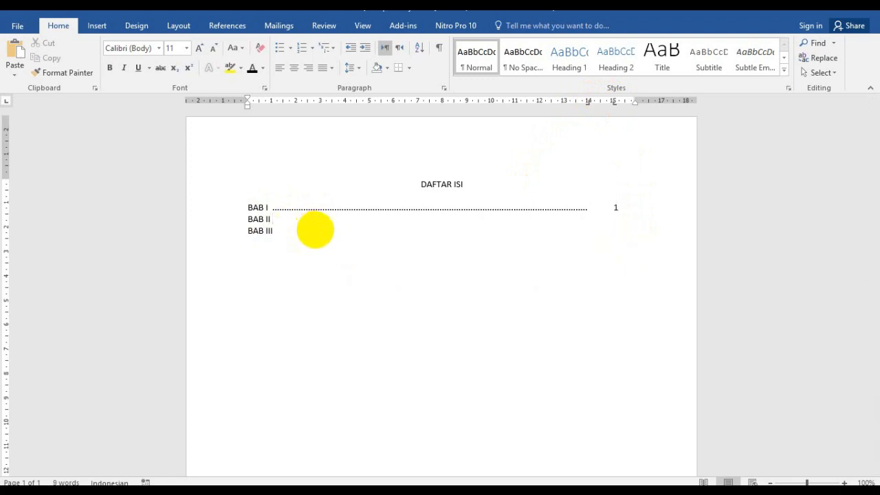
{"action": "key", "text": "Tab"}
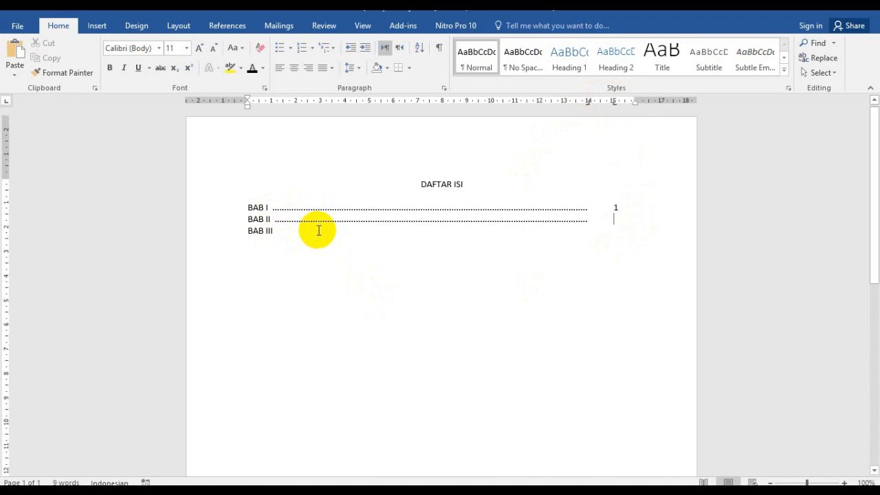
{"action": "type", "text": "1"}
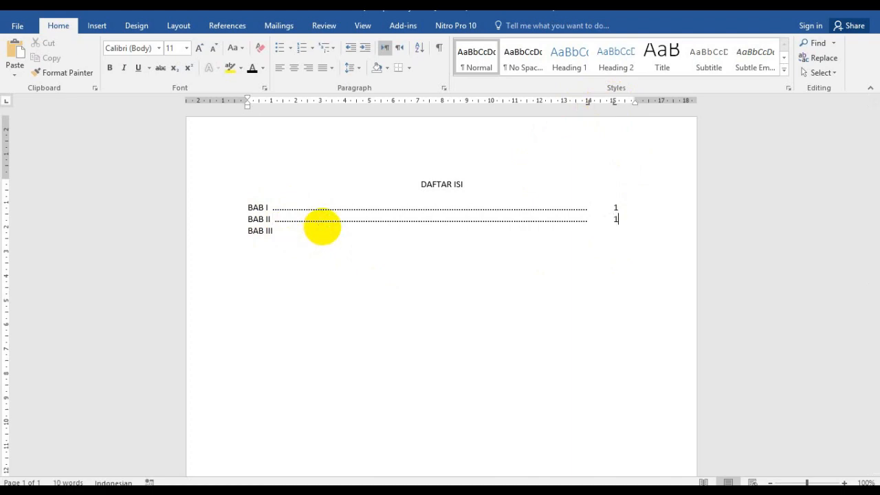
{"action": "type", "text": "0"}
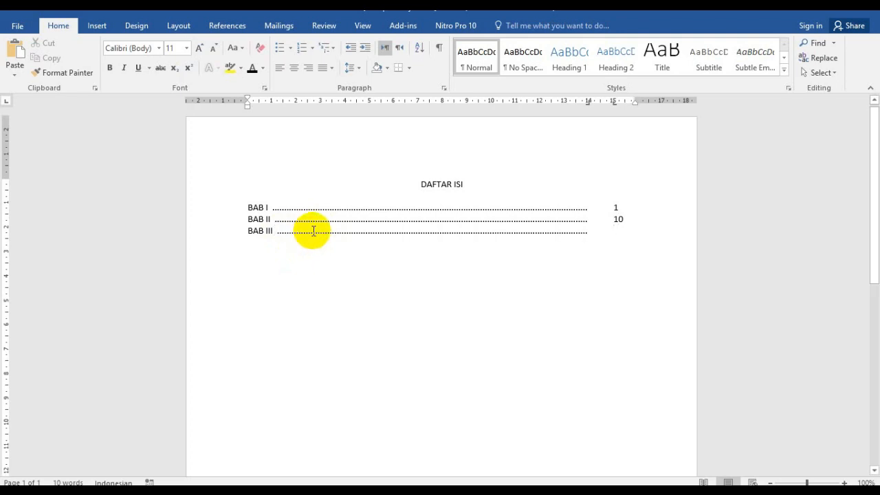
{"action": "type", "text": "45"}
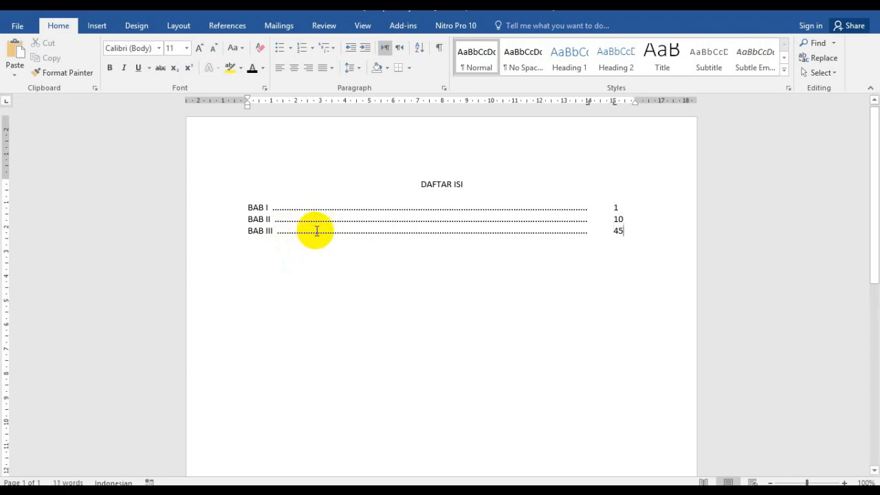